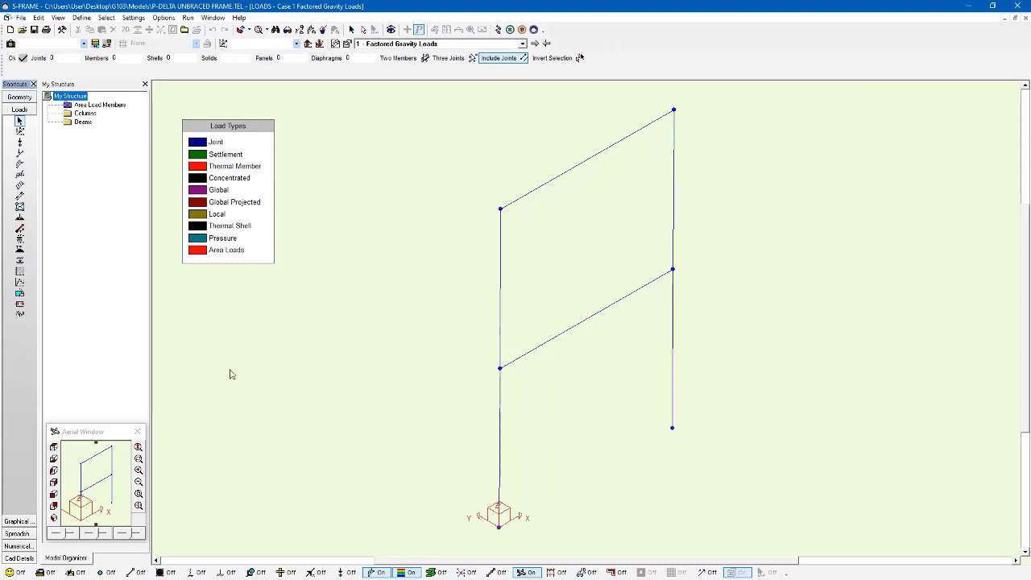
# Display the joint loads on the frame for the Factored Gravity Loads case and the Notional Loads case
pyautogui.click(393, 45)
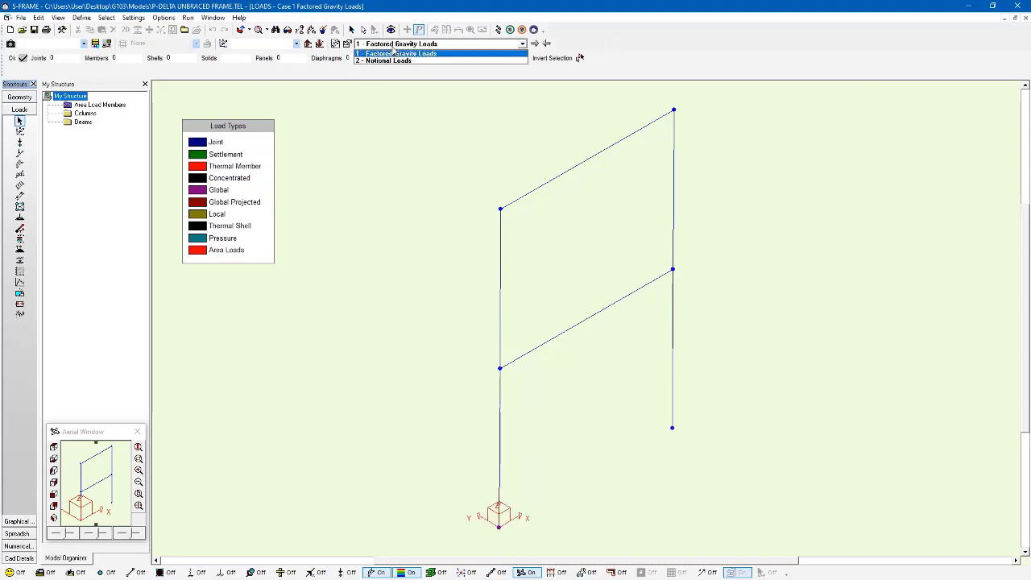
pyautogui.click(399, 53)
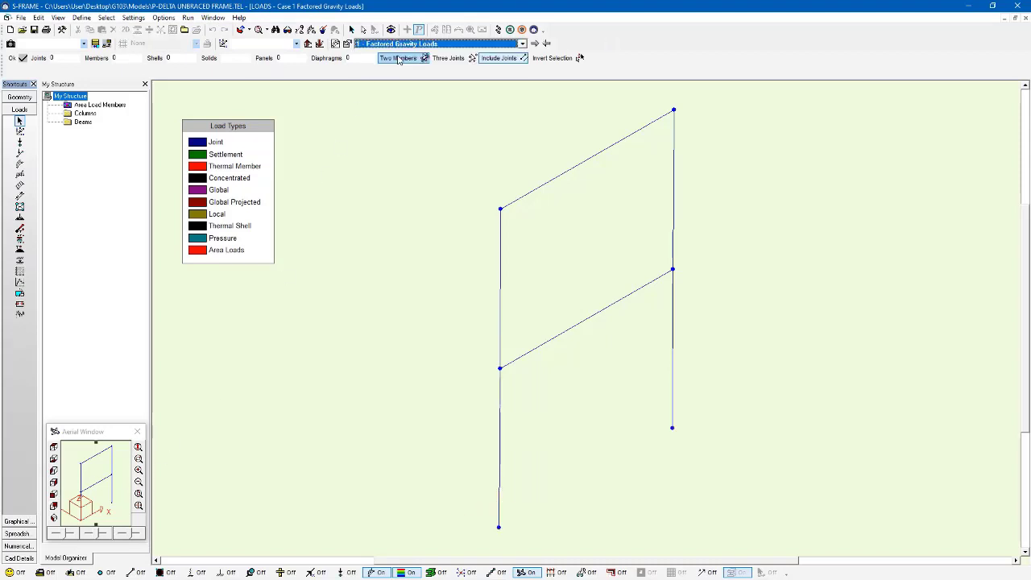
pyautogui.click(348, 572)
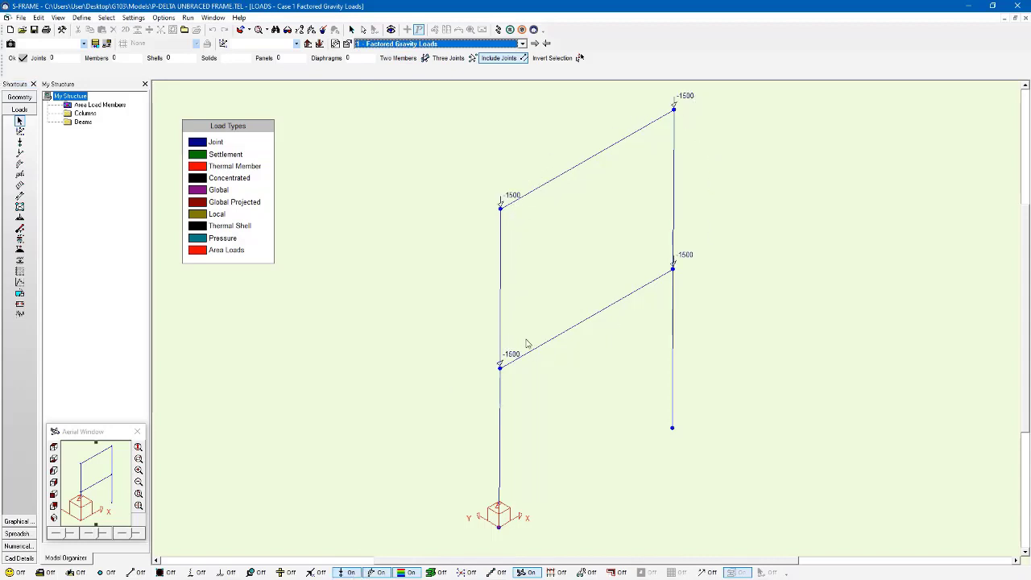
pyautogui.click(534, 44)
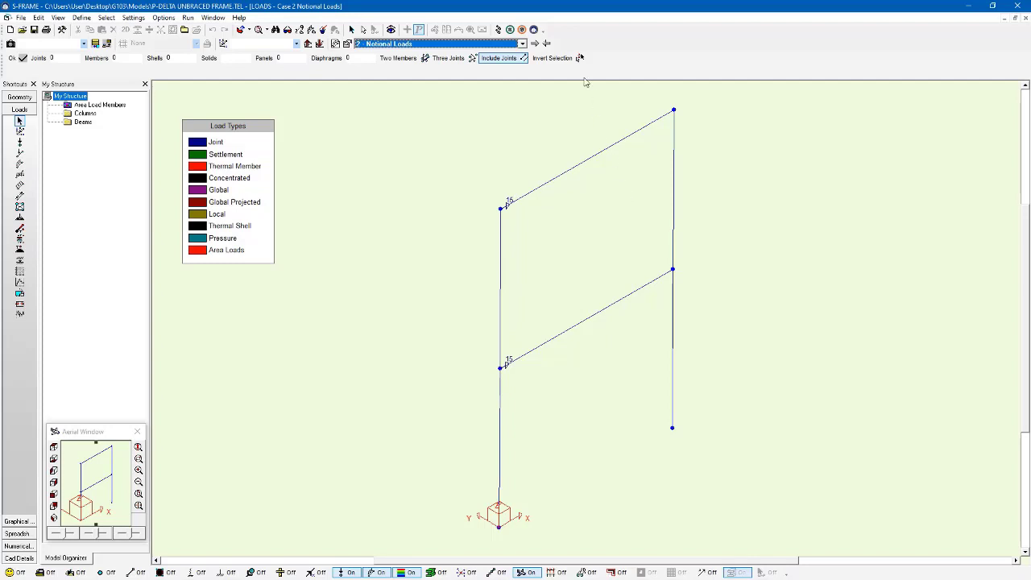
# Run a Linear Static analysis of the frame for both load cases and combinations
pyautogui.click(497, 29)
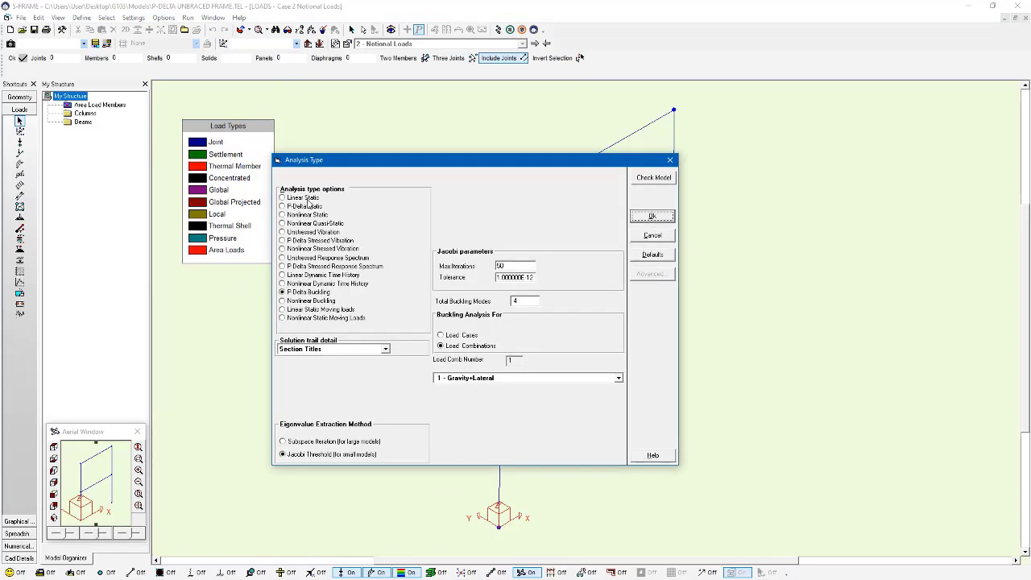
pyautogui.click(304, 198)
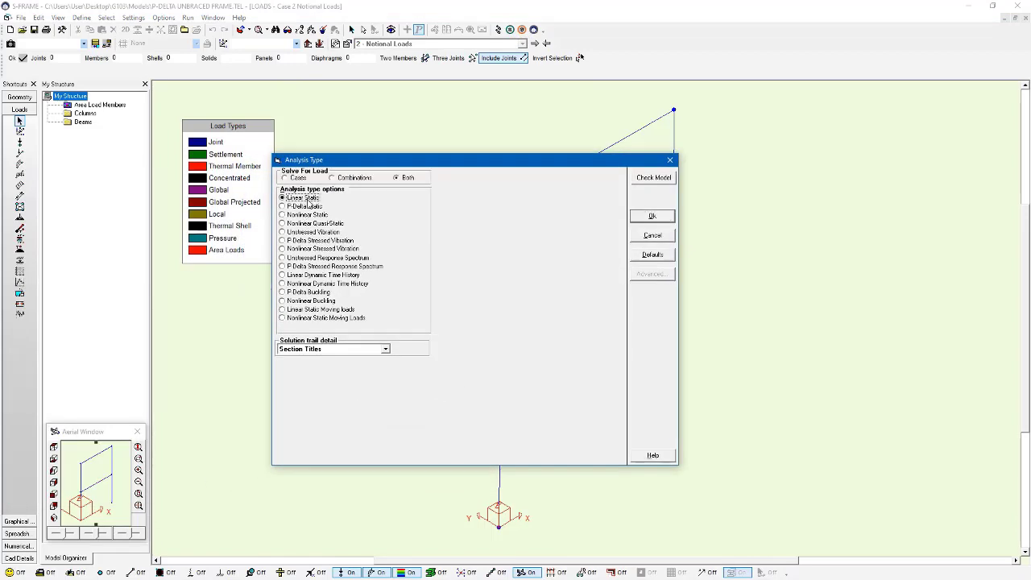
pyautogui.click(661, 217)
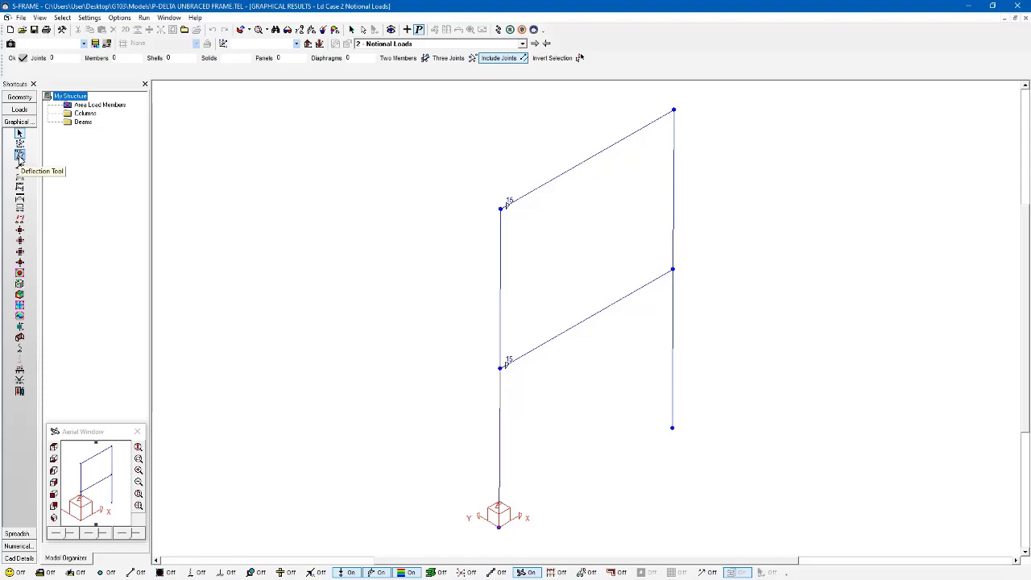
# Hide the load display and show the deflected shape for the Gravity+Lateral combination with Dx values labelled
pyautogui.click(408, 31)
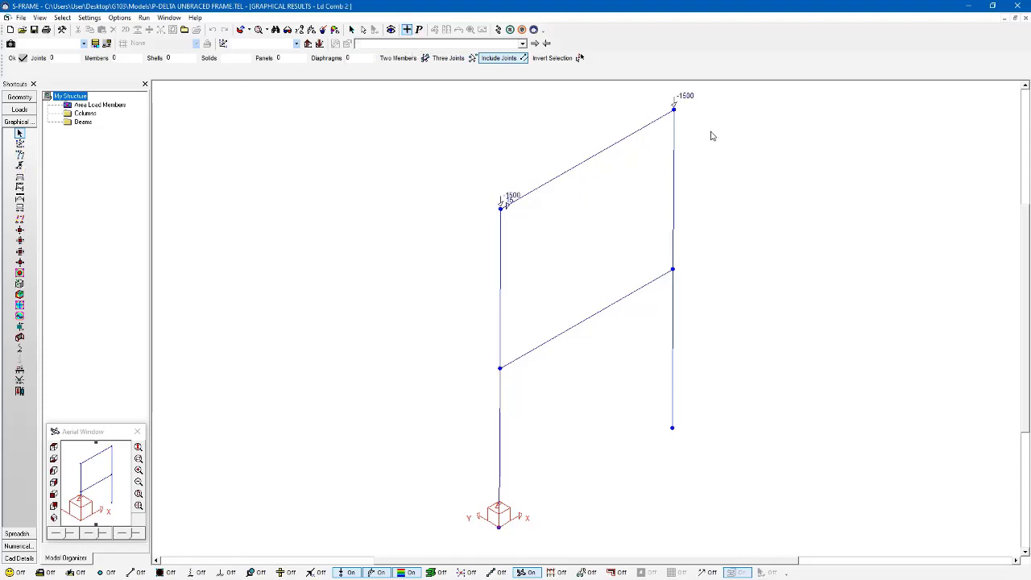
pyautogui.click(376, 574)
pyautogui.click(352, 575)
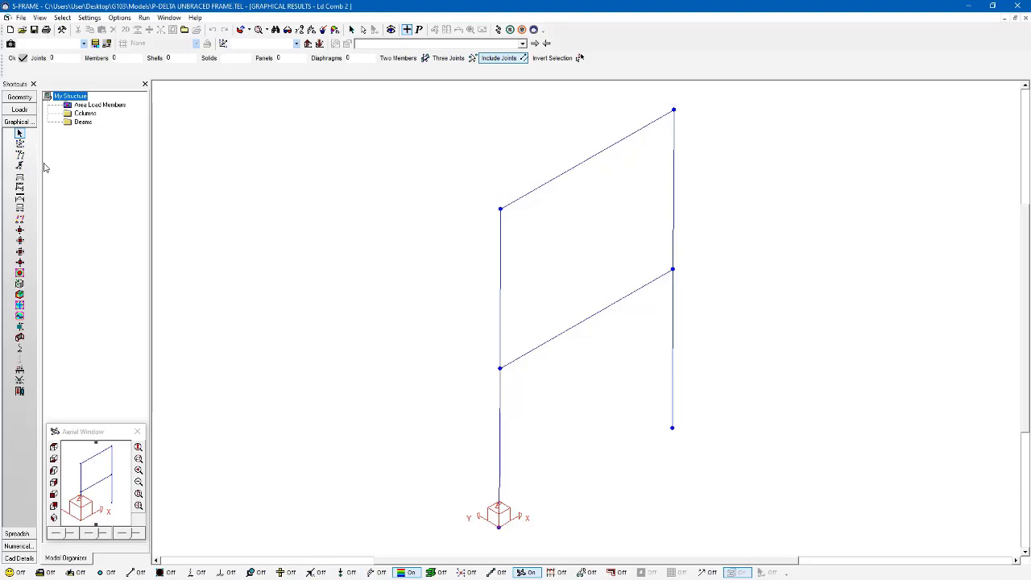
pyautogui.click(19, 154)
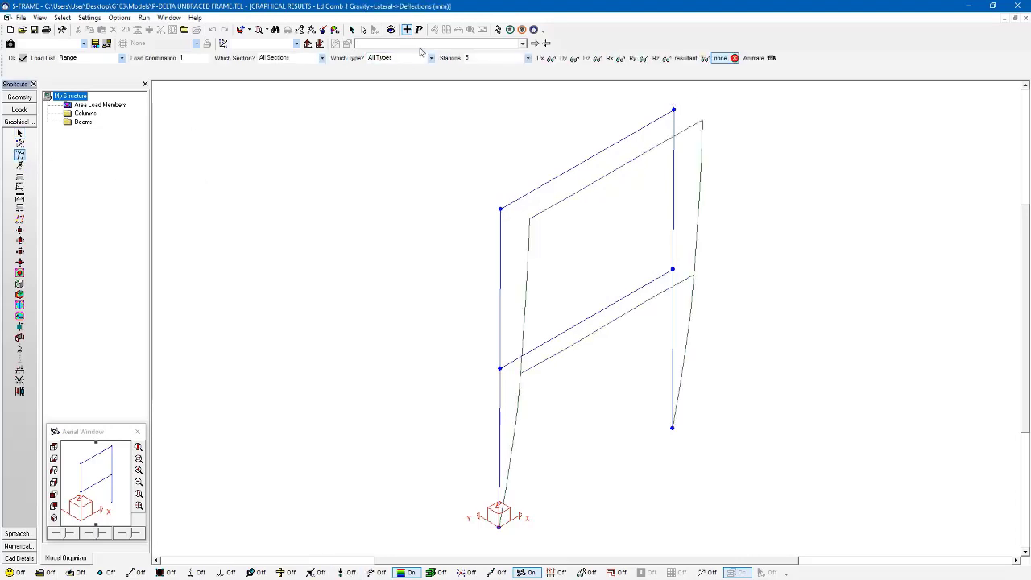
pyautogui.click(562, 59)
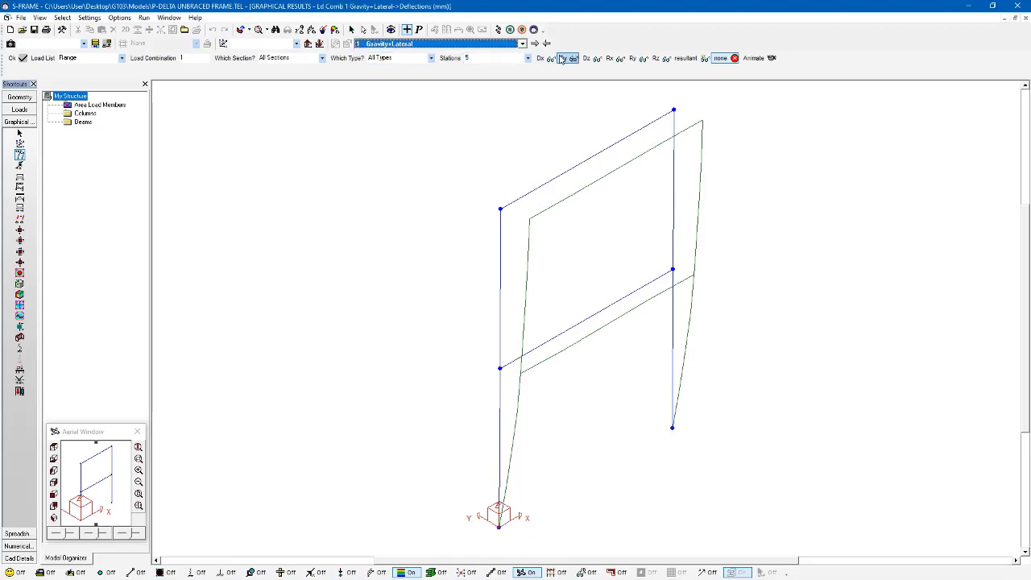
pyautogui.click(545, 59)
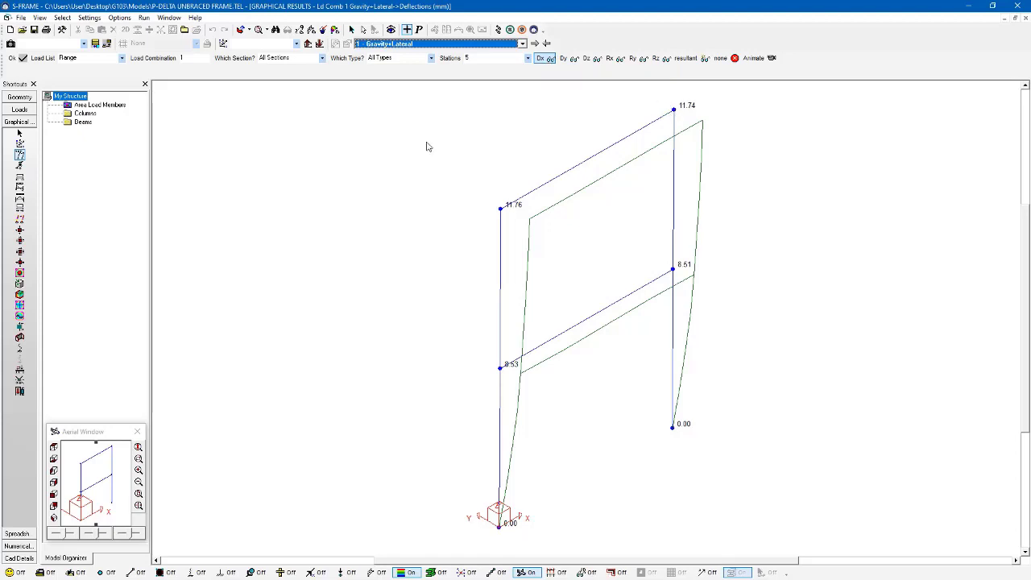
# Show the y moment diagrams and inspect the detailed force diagram of the upper beam
pyautogui.click(19, 199)
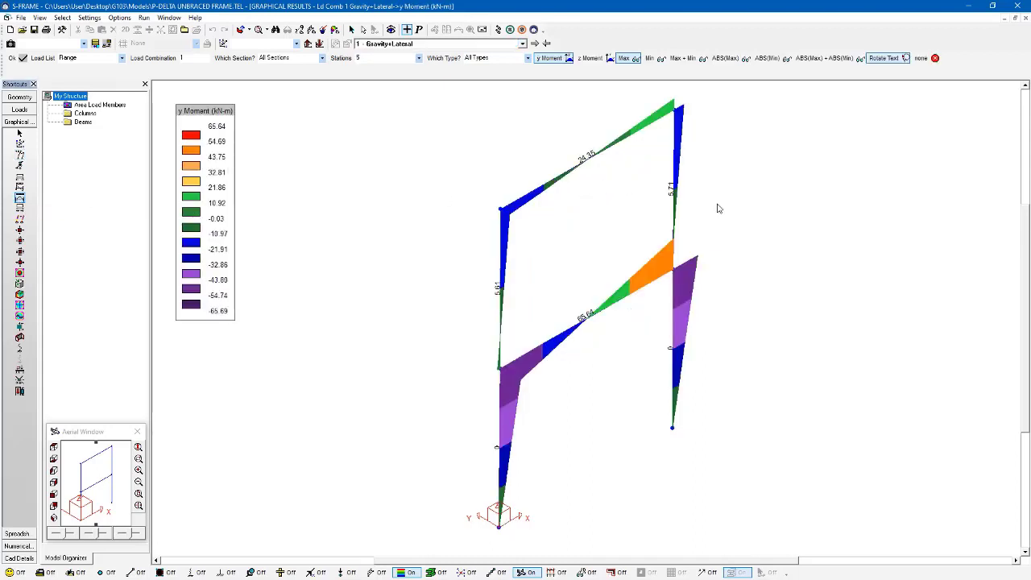
pyautogui.rightClick(607, 153)
pyautogui.click(636, 254)
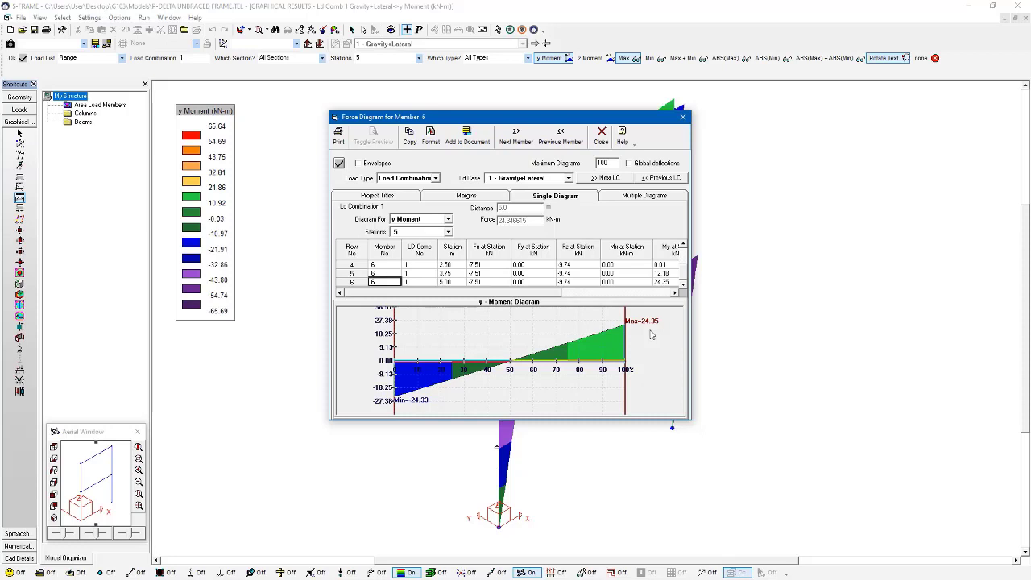
pyautogui.click(683, 117)
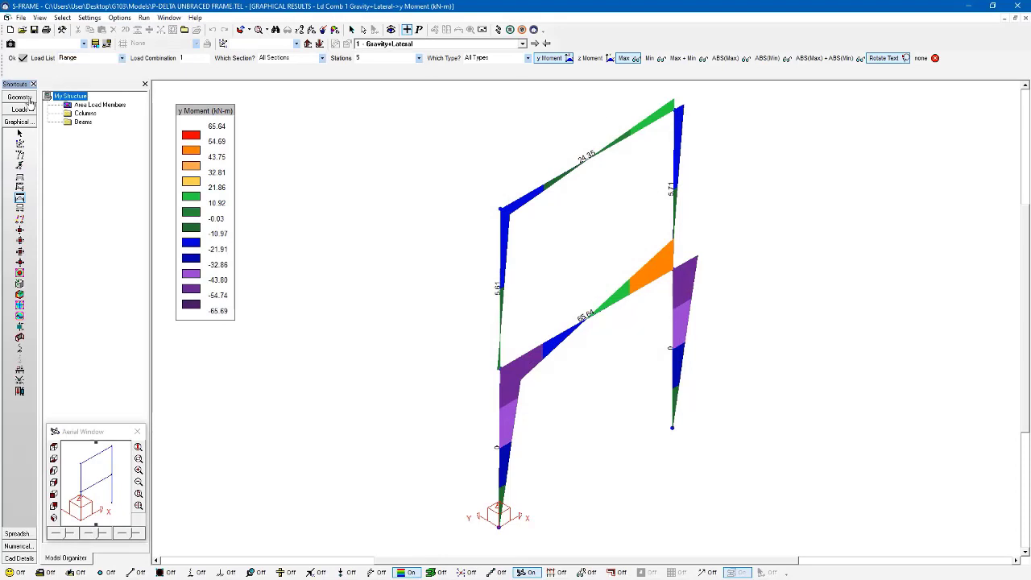
# Return to the geometry and run a P-Delta Static analysis for both load cases and combinations
pyautogui.click(29, 99)
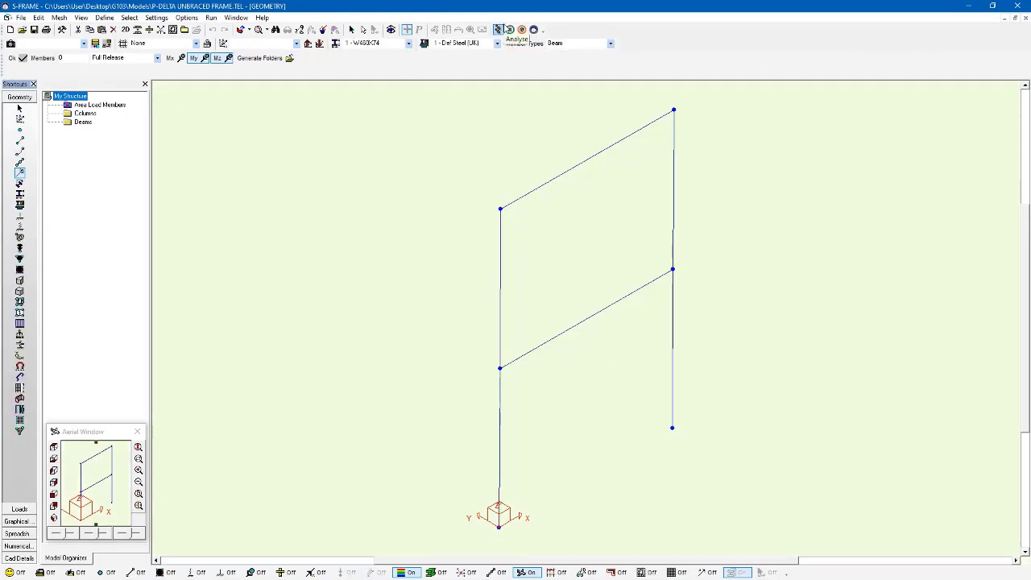
pyautogui.click(503, 27)
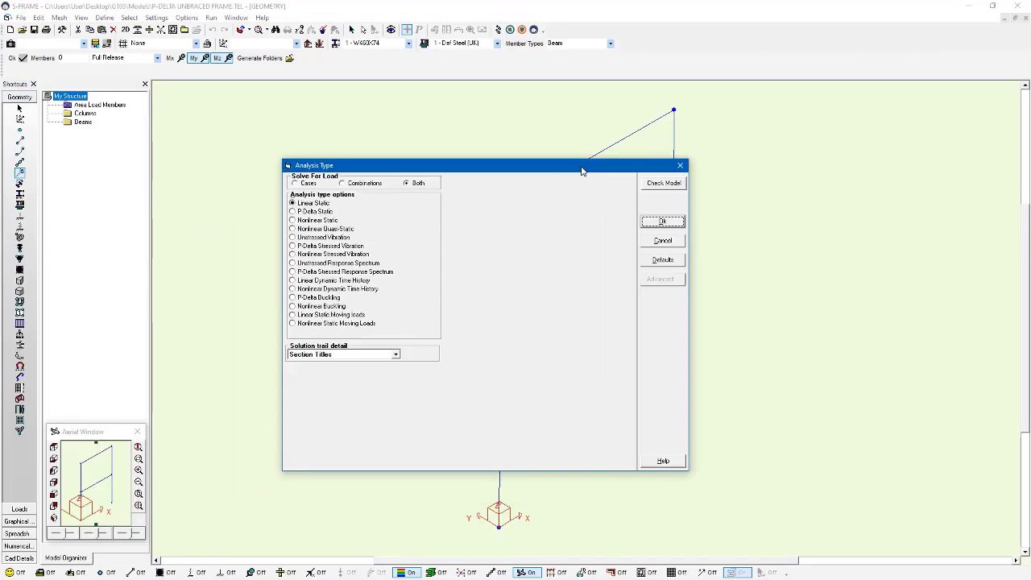
pyautogui.click(316, 212)
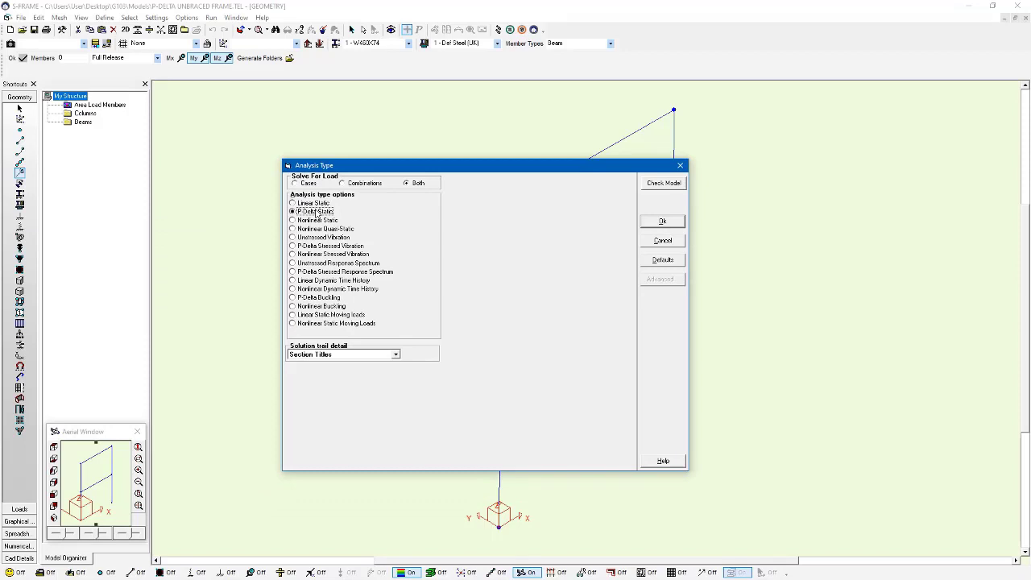
pyautogui.click(662, 223)
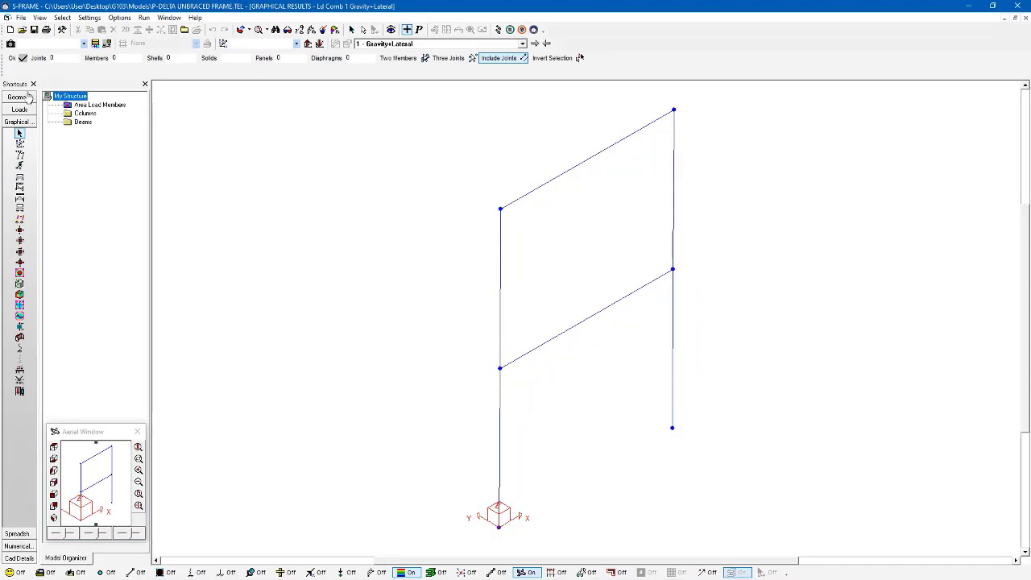
# Set the model's default constraints to Y-Translation, X-Rotation and Z-Rotation
pyautogui.click(18, 96)
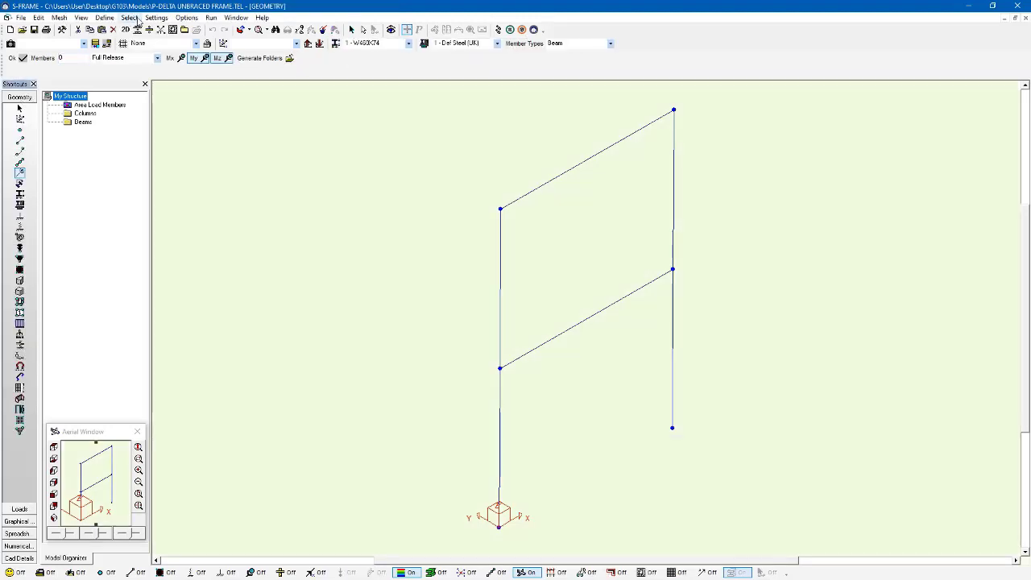
pyautogui.click(155, 18)
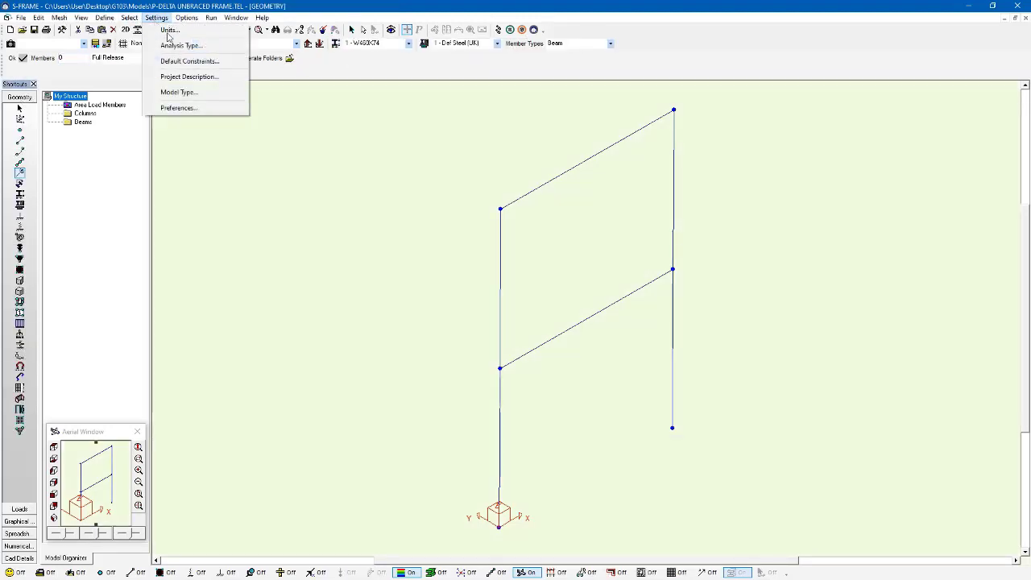
pyautogui.click(189, 61)
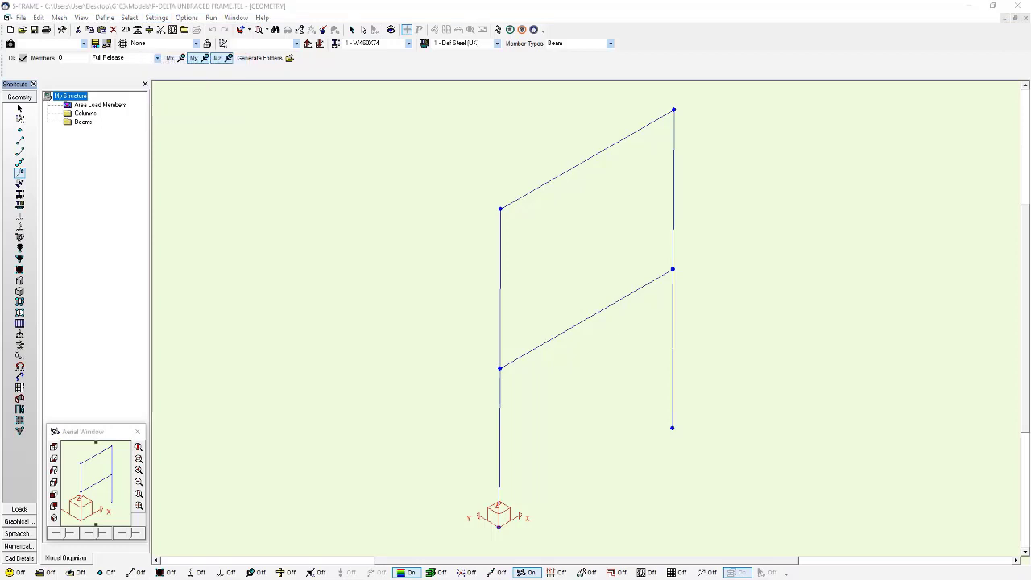
pyautogui.moveTo(528, 201); pyautogui.dragTo(539, 200)
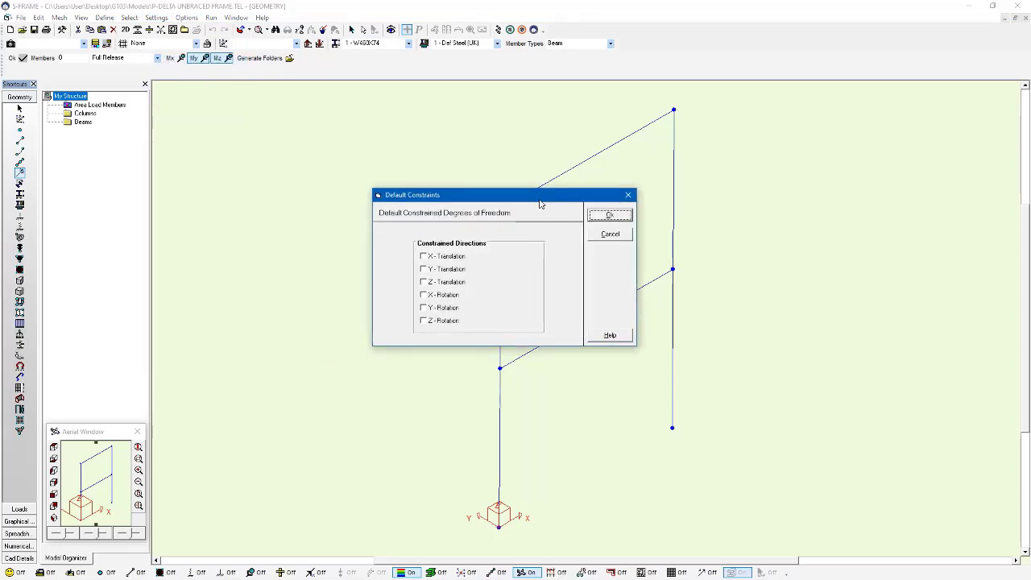
pyautogui.moveTo(540, 204); pyautogui.dragTo(377, 168)
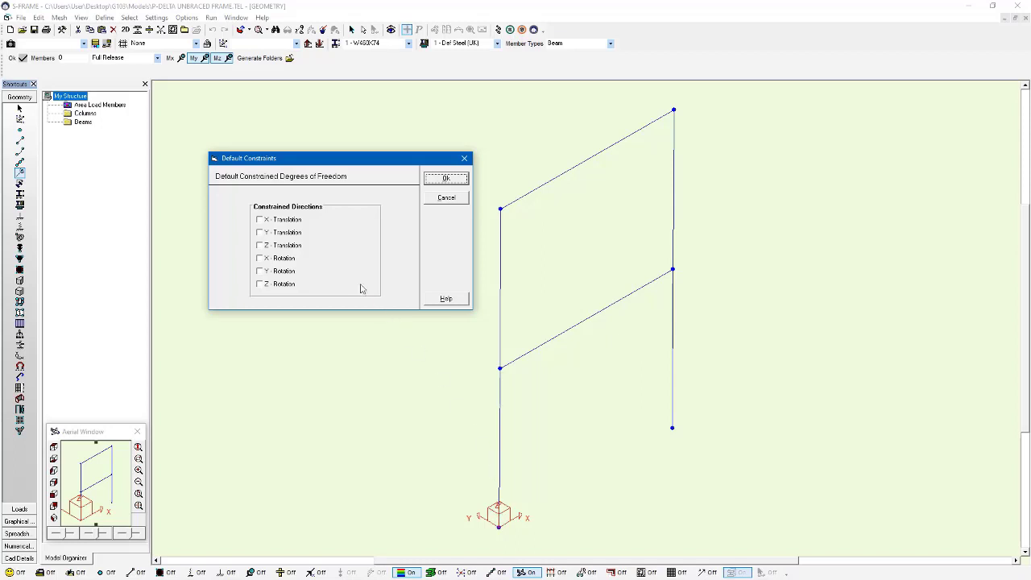
pyautogui.click(287, 234)
pyautogui.click(286, 258)
pyautogui.click(287, 285)
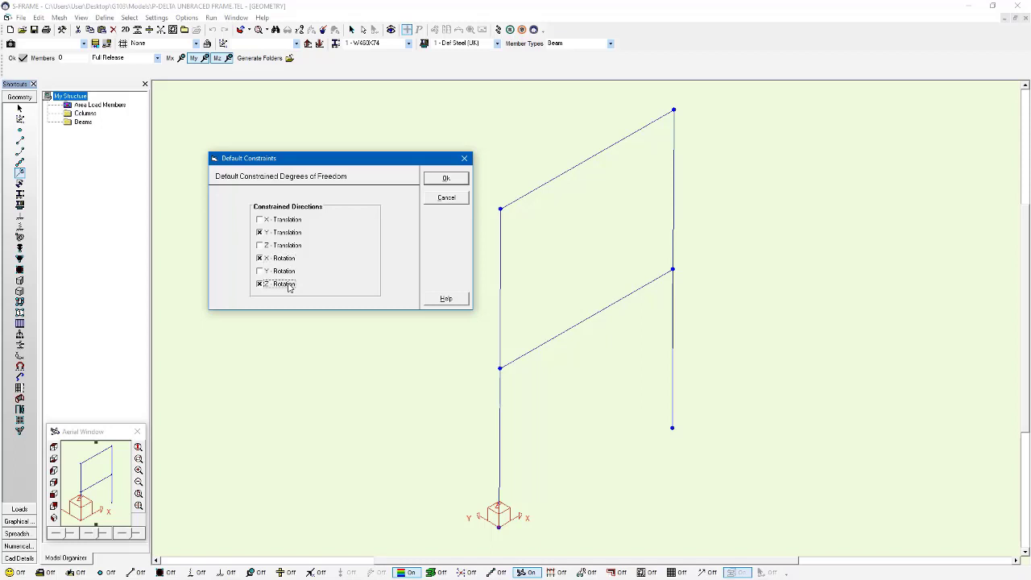
pyautogui.click(447, 178)
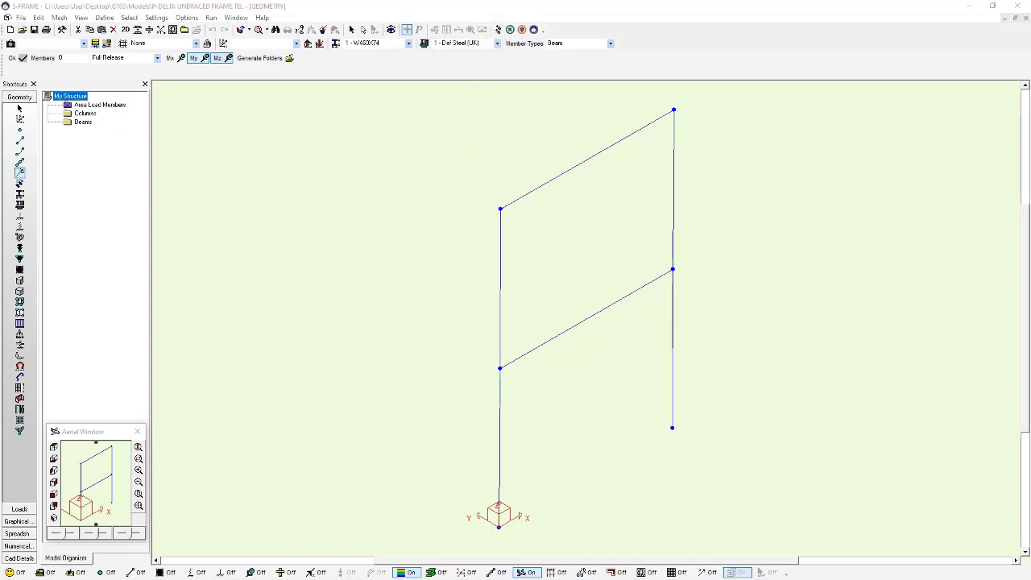
# Rerun the P-Delta Static analysis with the new default constraints and proceed to the postprocessor
pyautogui.moveTo(490, 129); pyautogui.dragTo(657, 146)
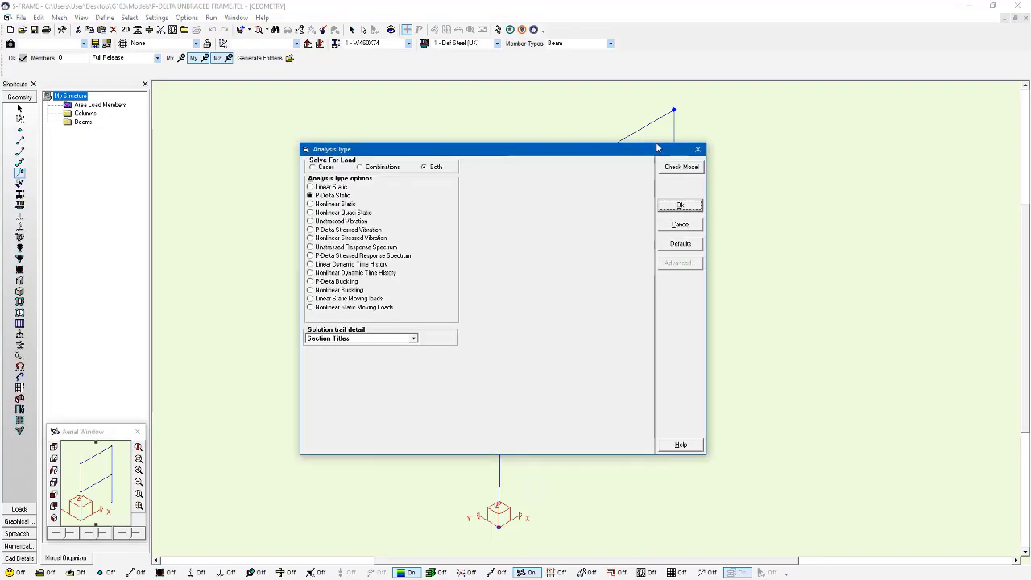
pyautogui.click(681, 206)
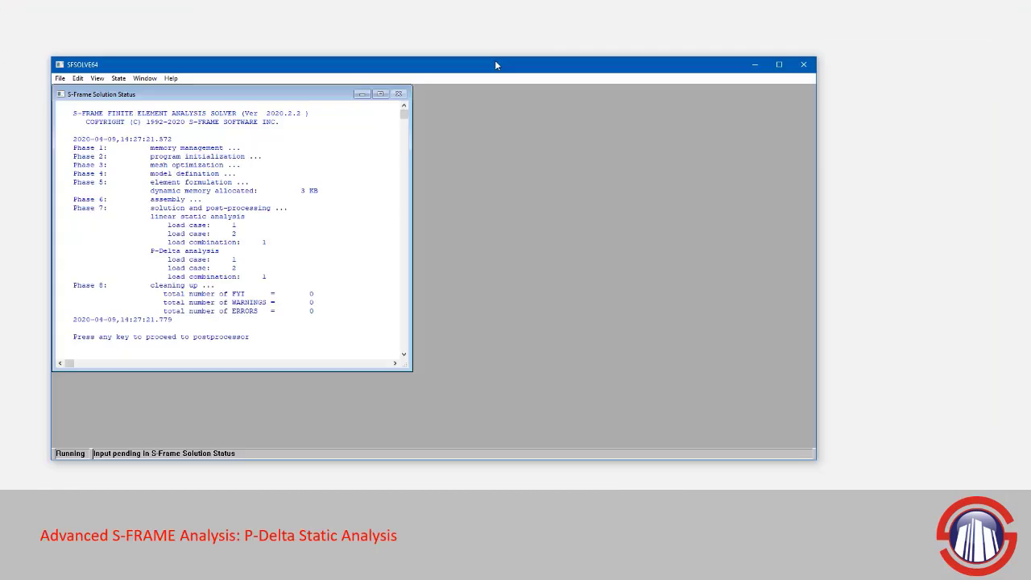
pyautogui.doubleClick(495, 64)
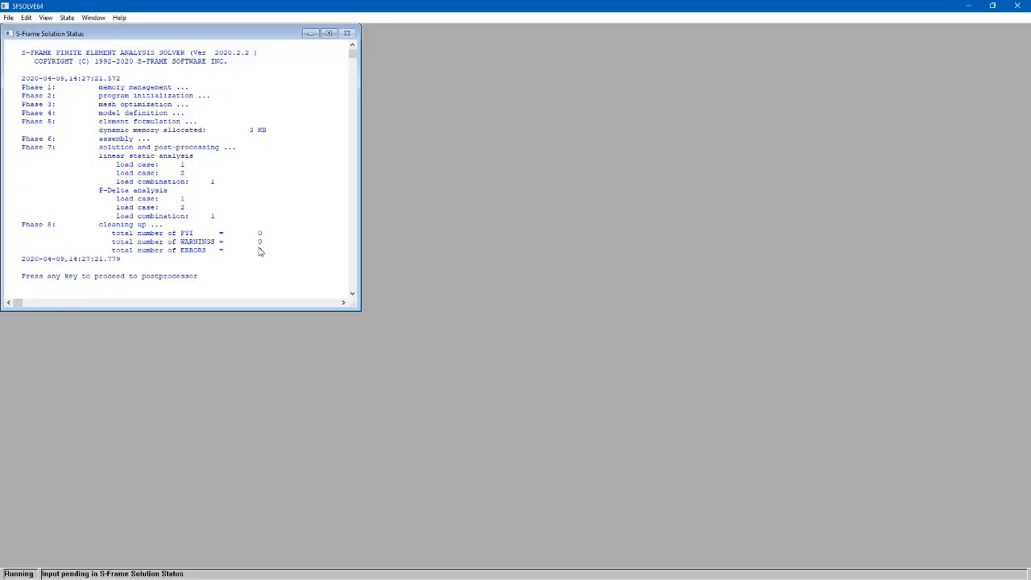
pyautogui.press('Return')
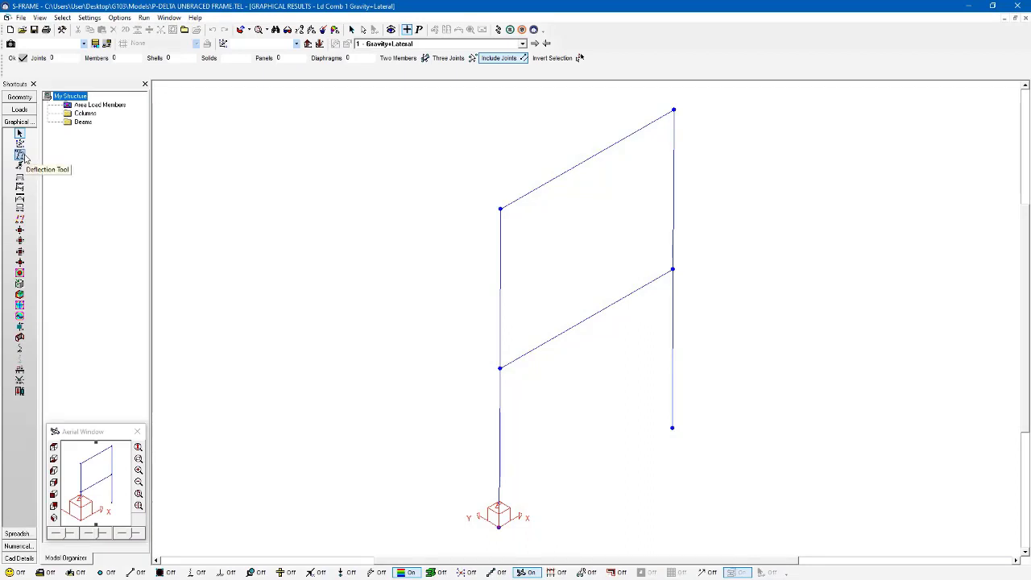
# Display the P-Delta Dx deflections and the y moment diagrams for the Gravity+Lateral combination
pyautogui.click(20, 156)
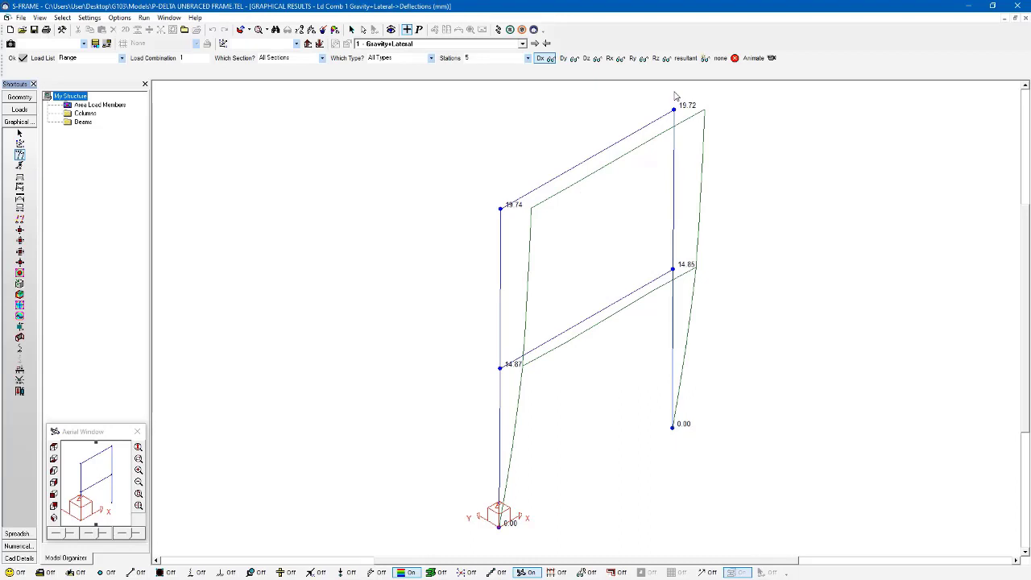
pyautogui.click(20, 197)
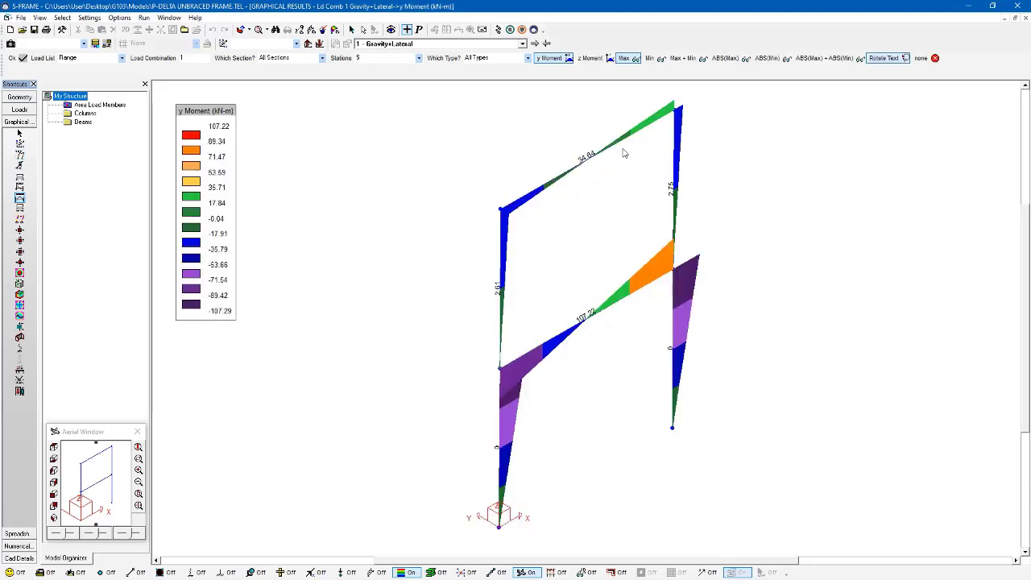